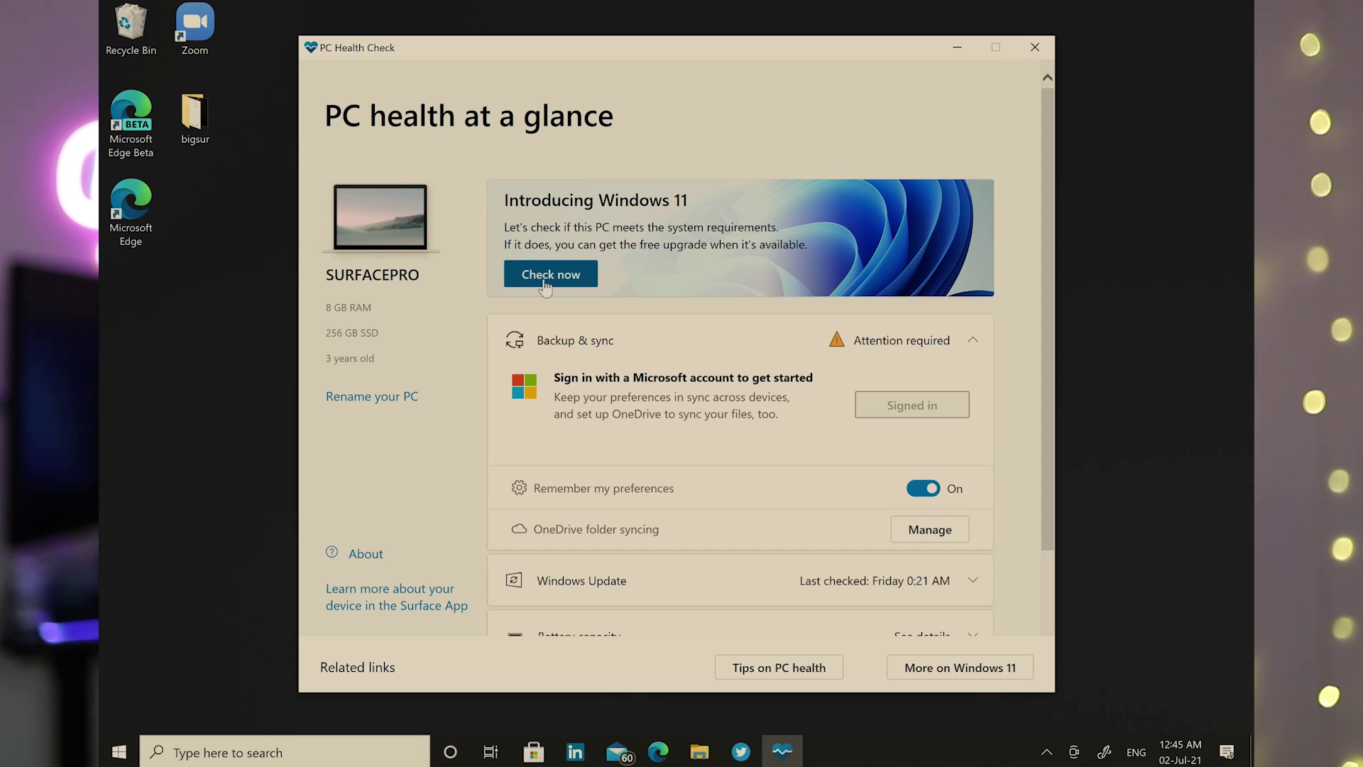
Run the PC Health Check compatibility check, which reports this Surface Pro can't run Windows 11
{"action": "left_click", "coordinate": [545, 283]}
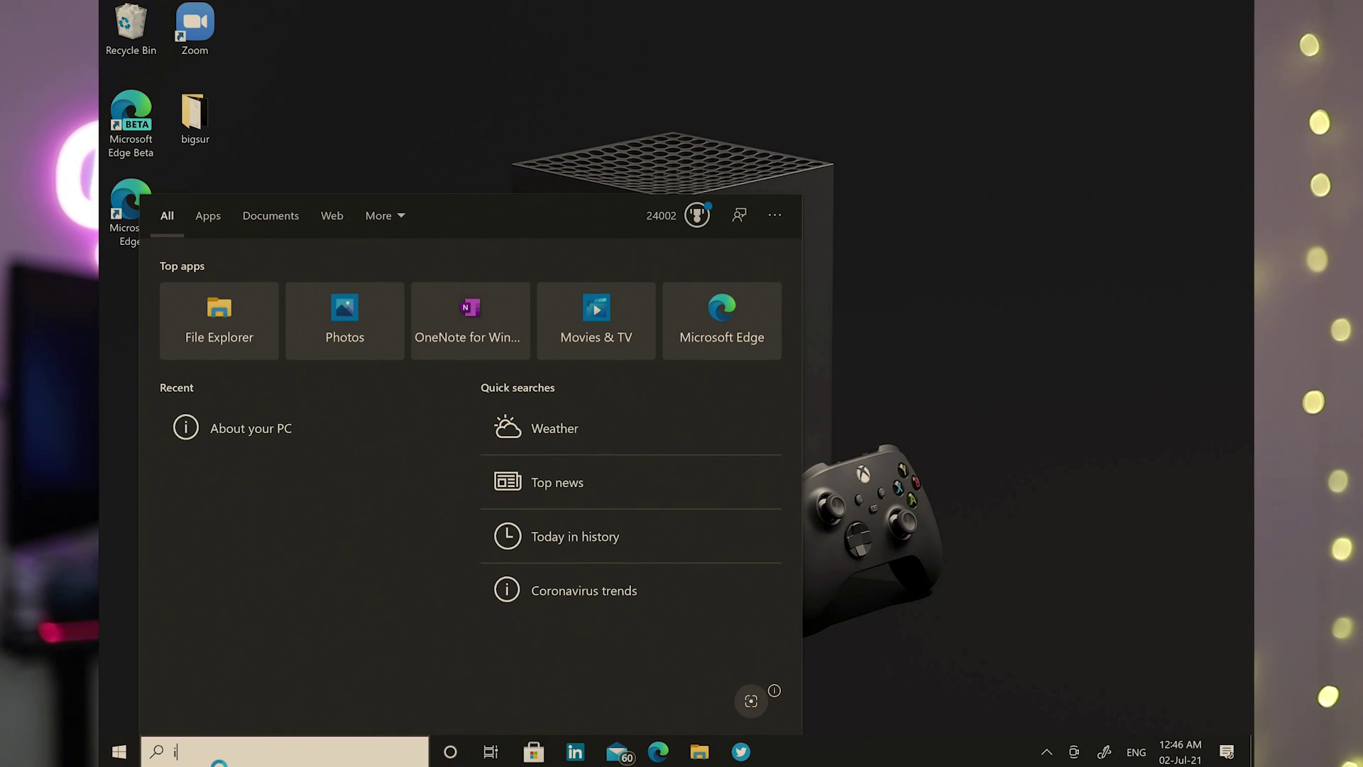
Join the Windows Insider Program from Settings, selecting and confirming the Dev Channel
{"action": "type", "text": "insider"}
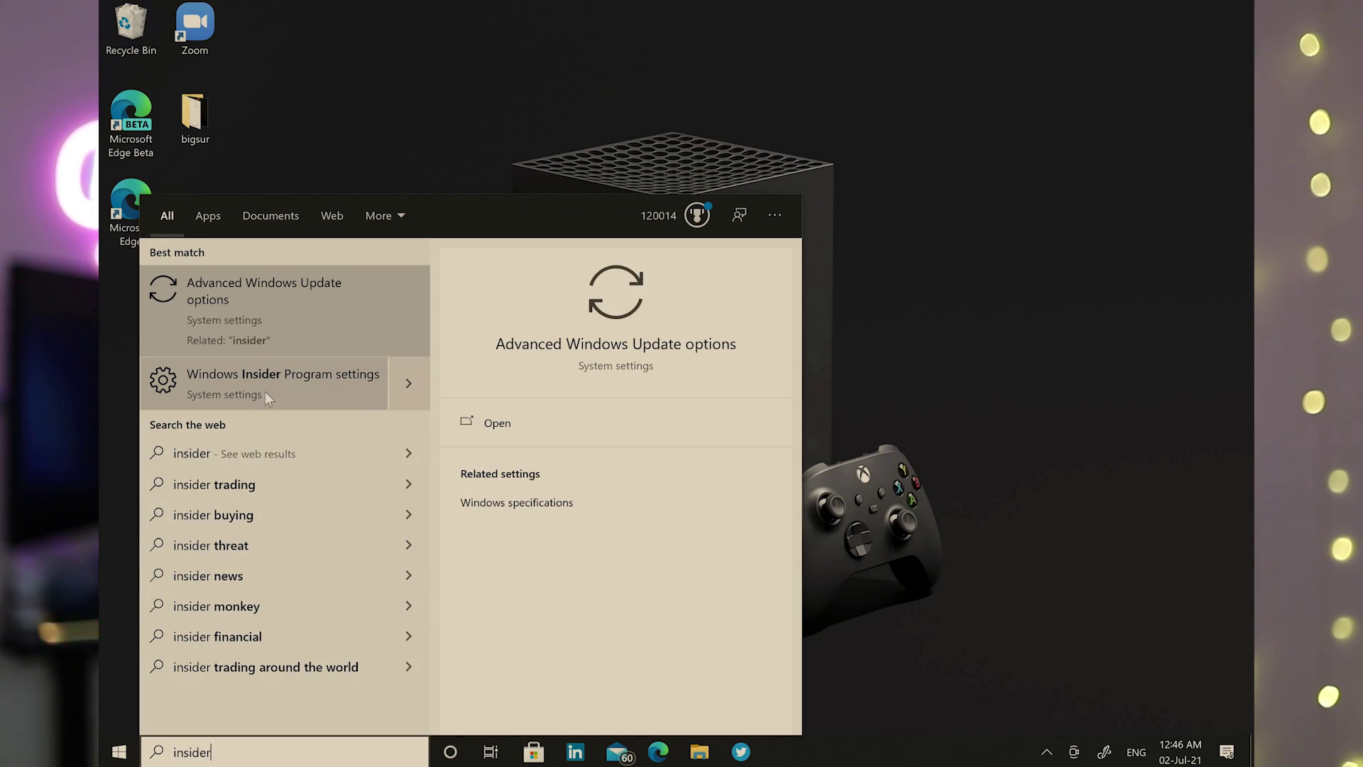
{"action": "left_click", "coordinate": [271, 388]}
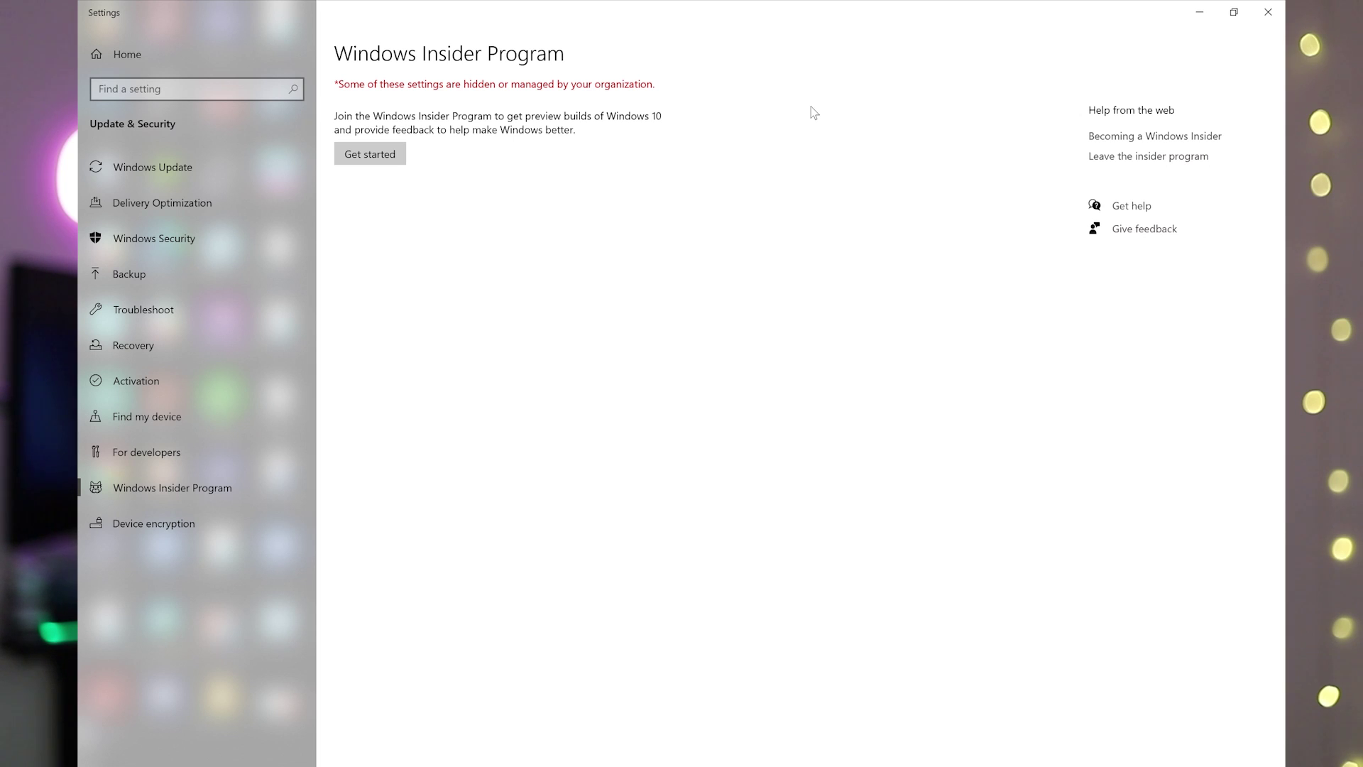
{"action": "left_click", "coordinate": [389, 159]}
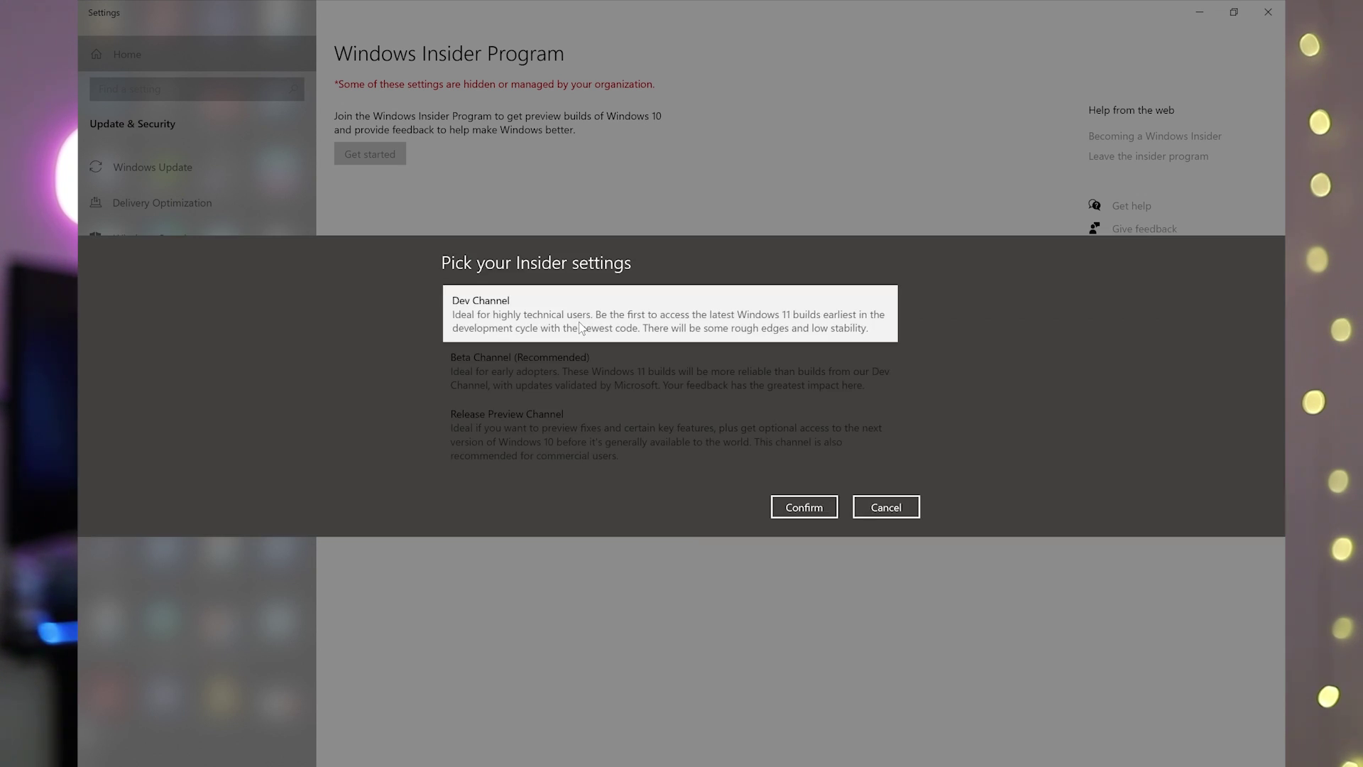
{"action": "left_click", "coordinate": [590, 370]}
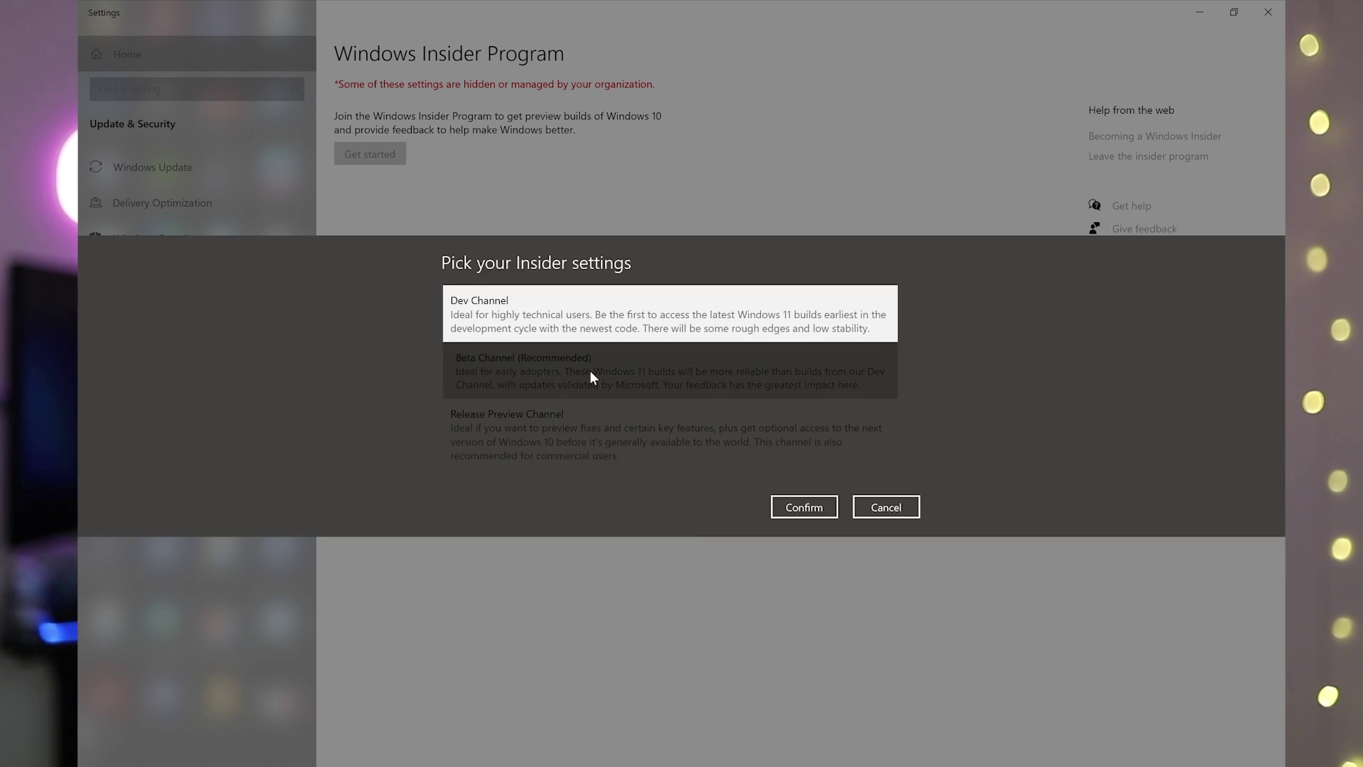
{"action": "left_click", "coordinate": [587, 421]}
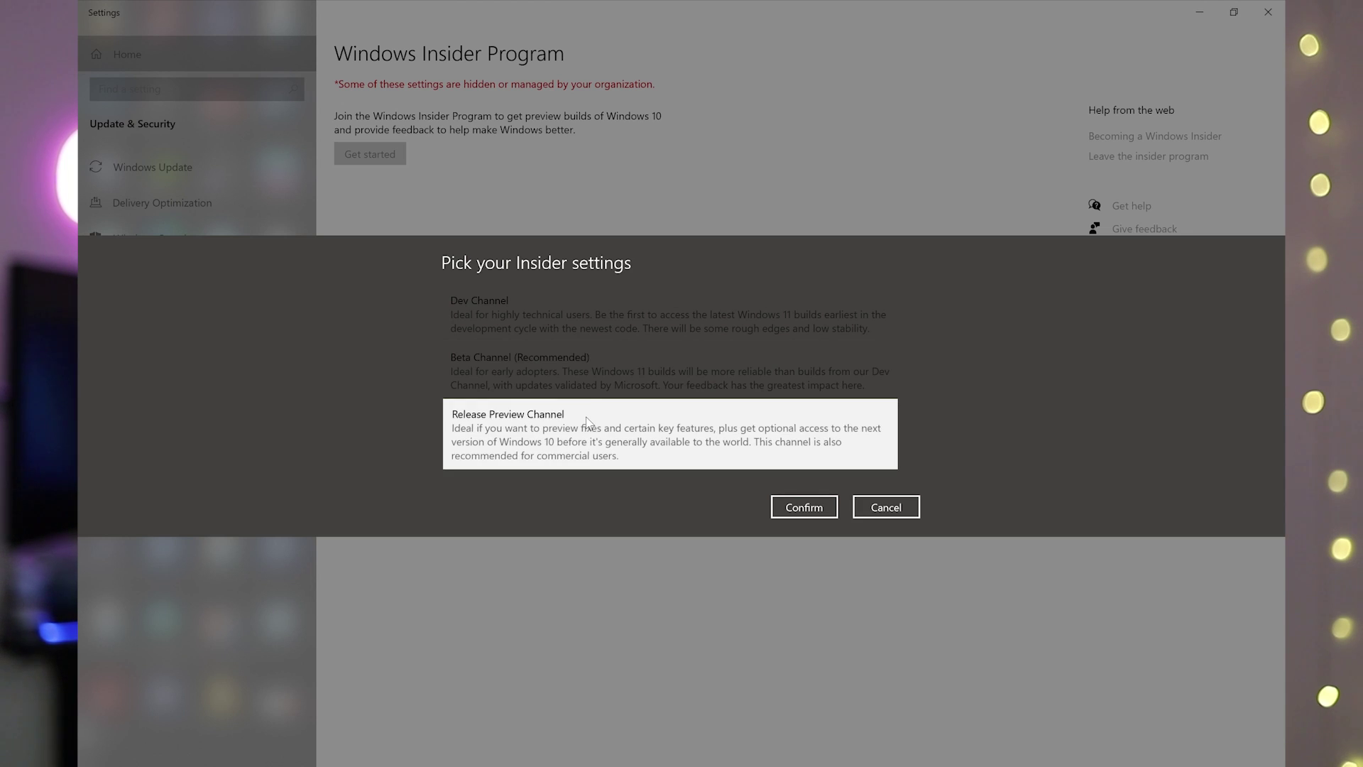
{"action": "left_click", "coordinate": [580, 335]}
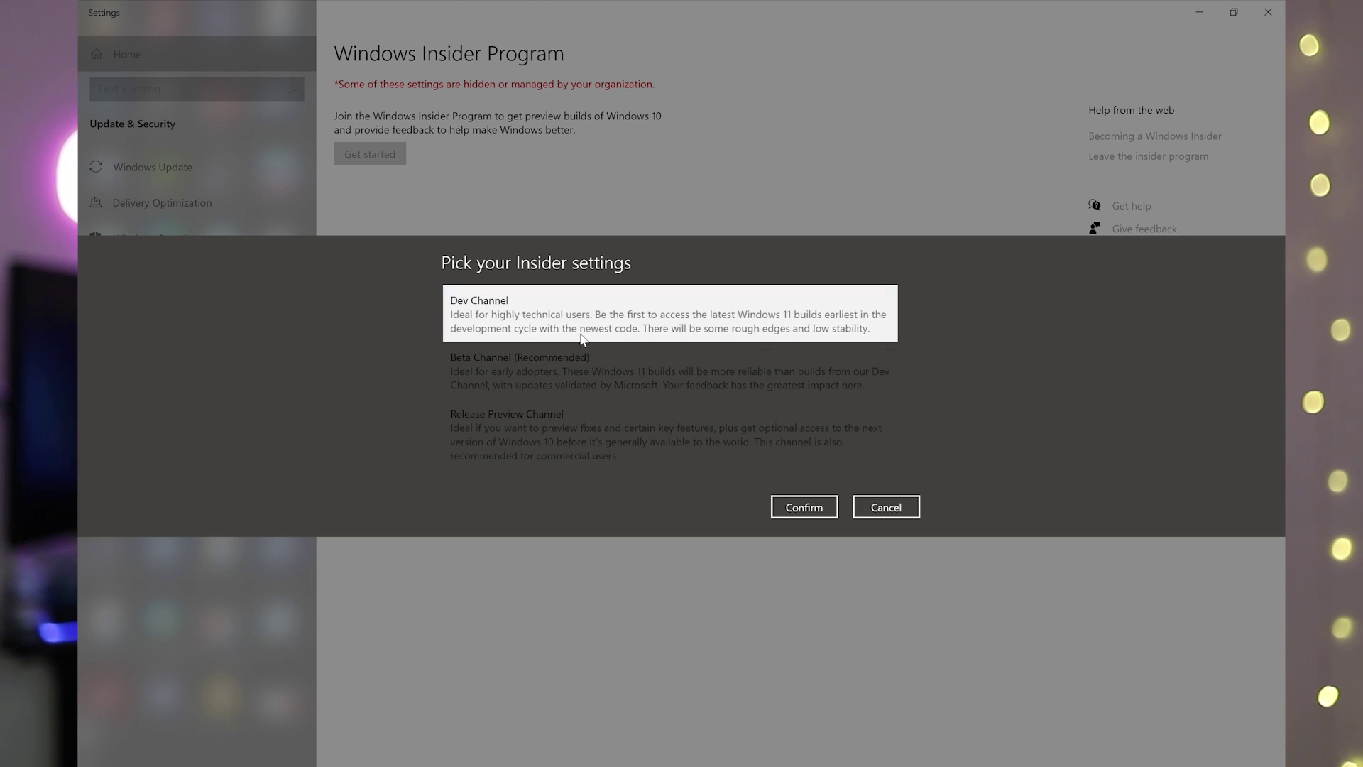
{"action": "left_click", "coordinate": [805, 507]}
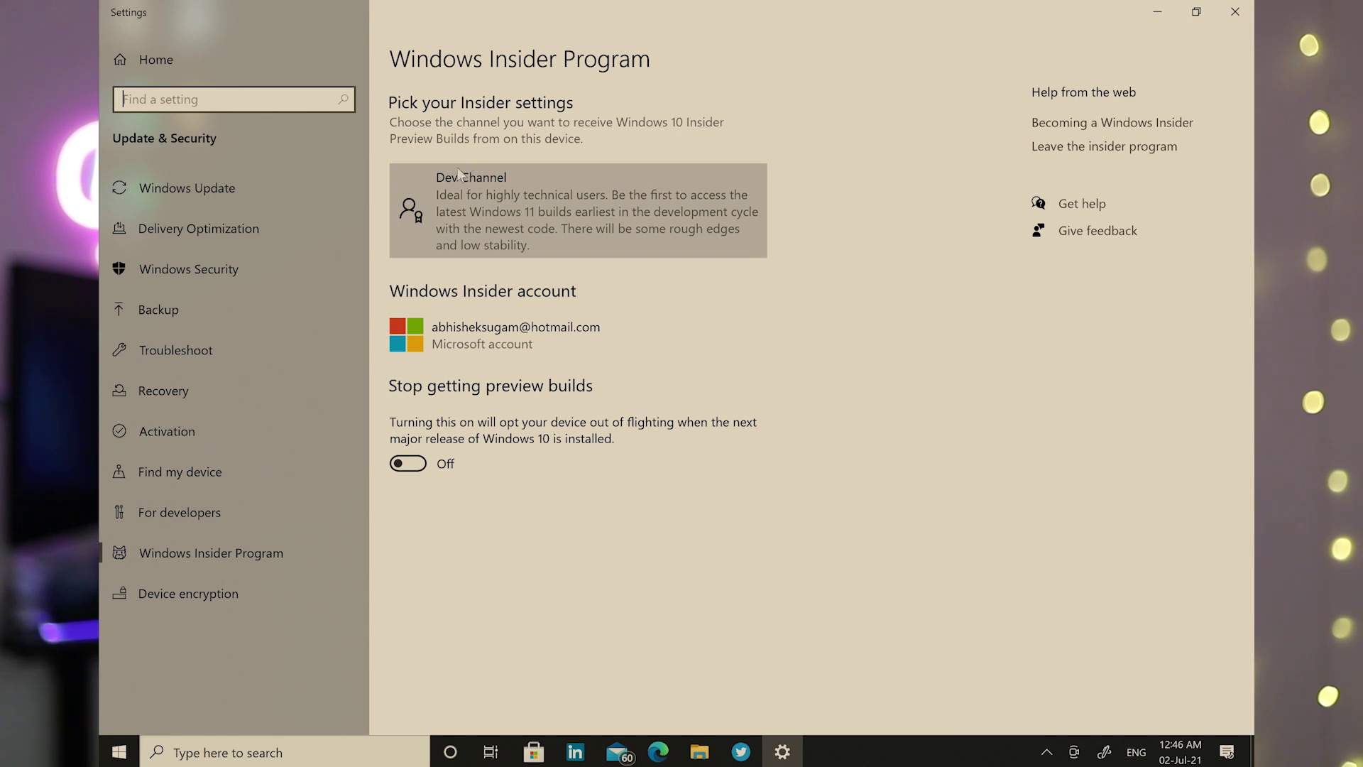
Review the chosen Dev Channel and go to Windows Update for the new build
{"action": "left_click", "coordinate": [455, 194]}
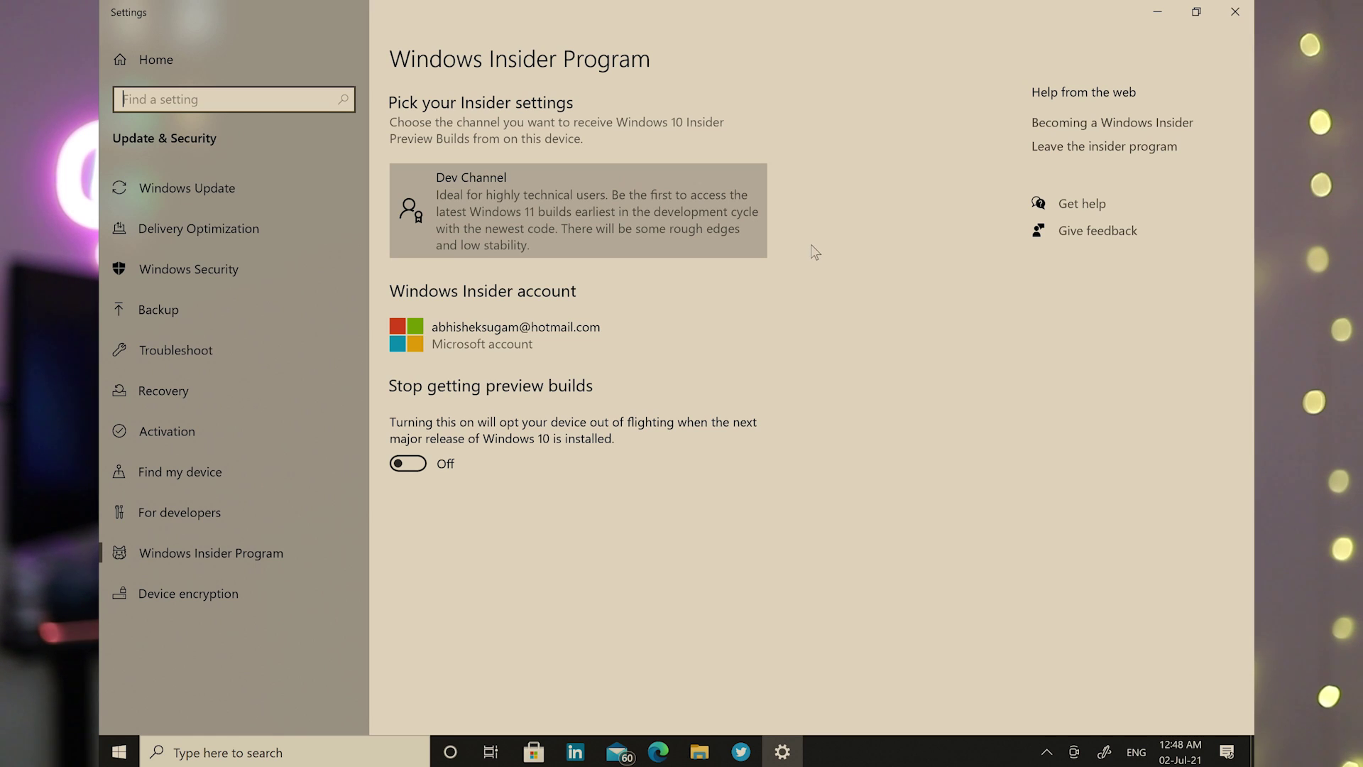
{"action": "left_click", "coordinate": [223, 203]}
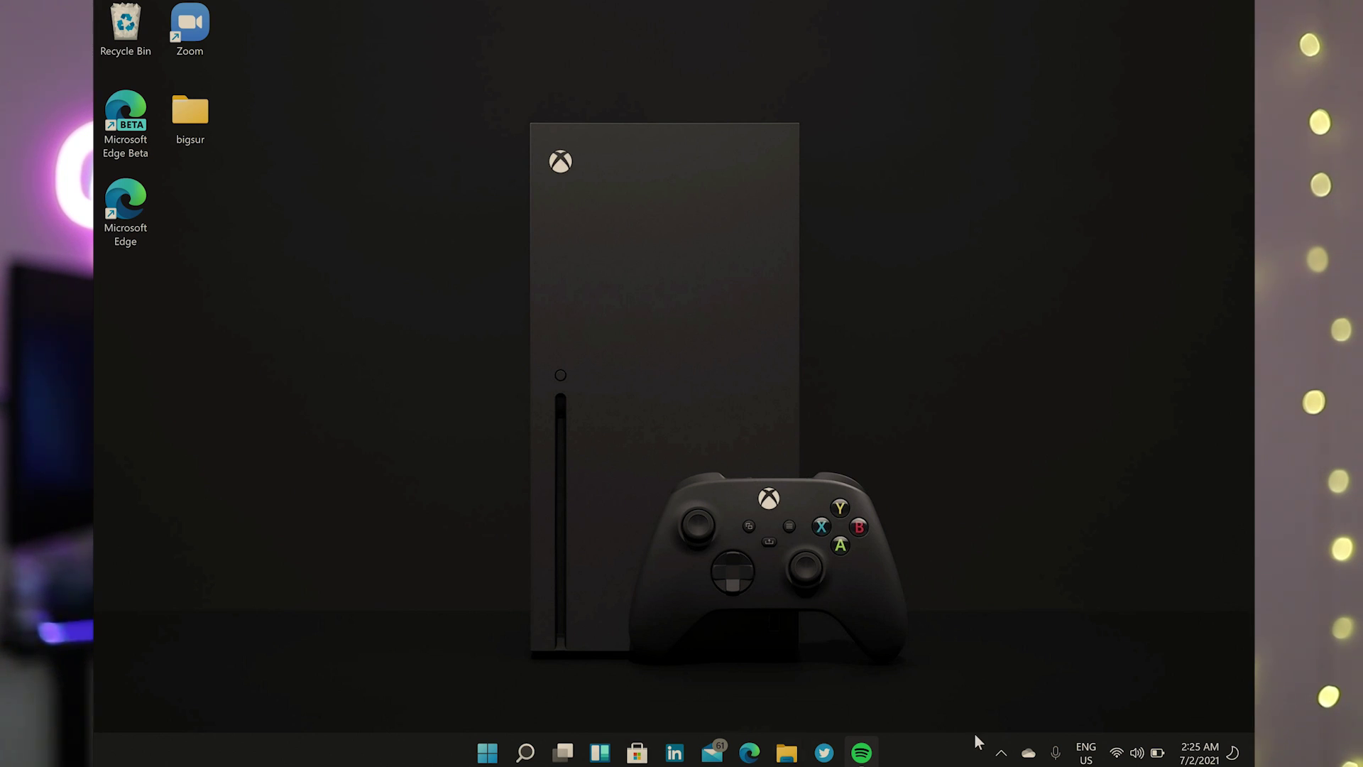
Browse the Start menu's All apps list, then return to pinned apps and recommended files
{"action": "left_click", "coordinate": [490, 754]}
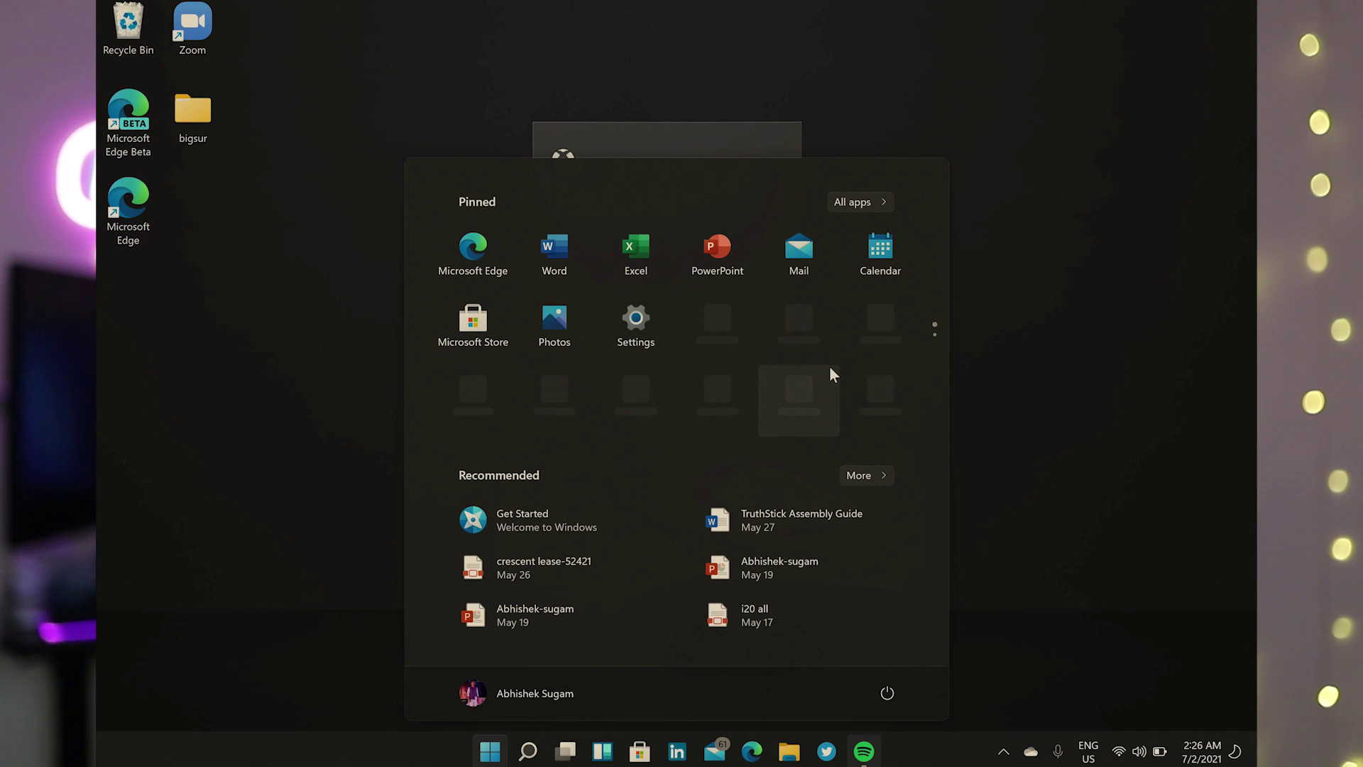
{"action": "left_click", "coordinate": [885, 206]}
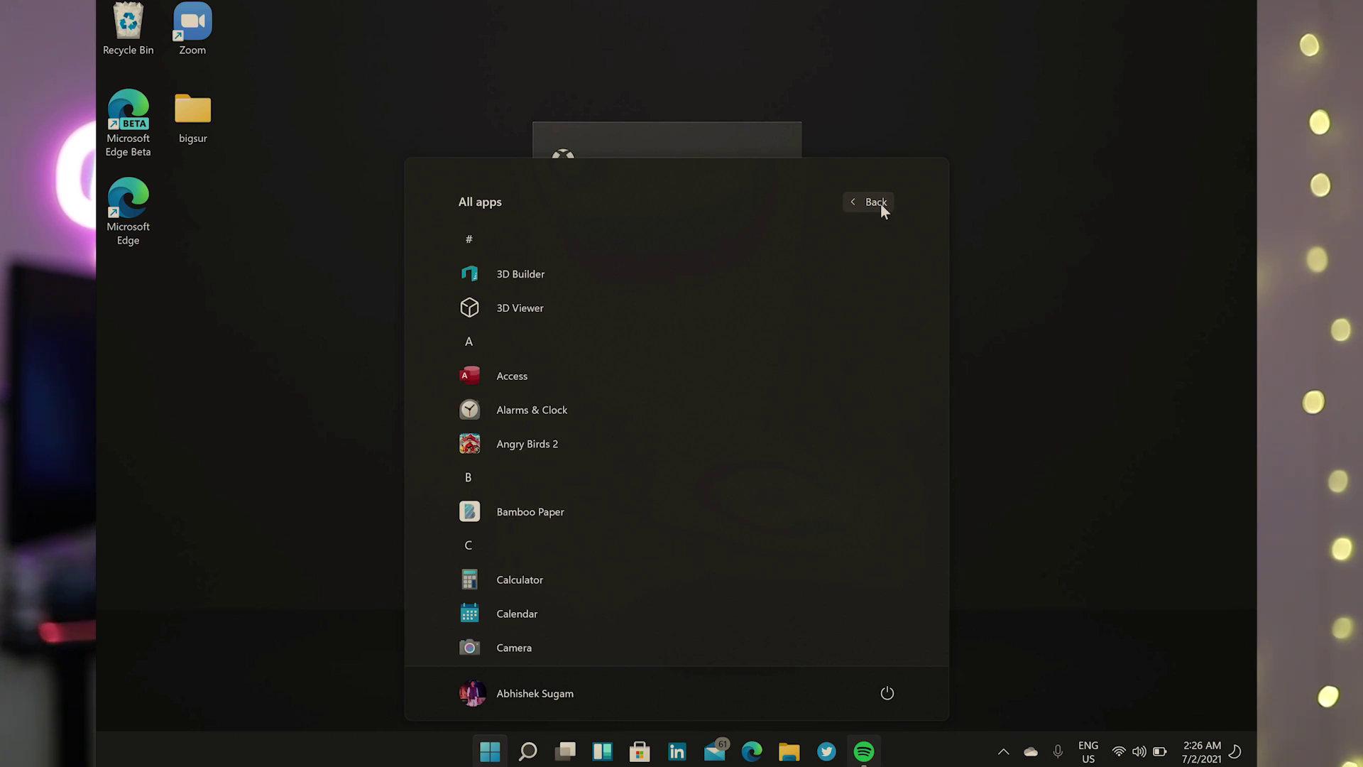
{"action": "scroll", "coordinate": [852, 217], "scroll_direction": "down", "scroll_amount": 10}
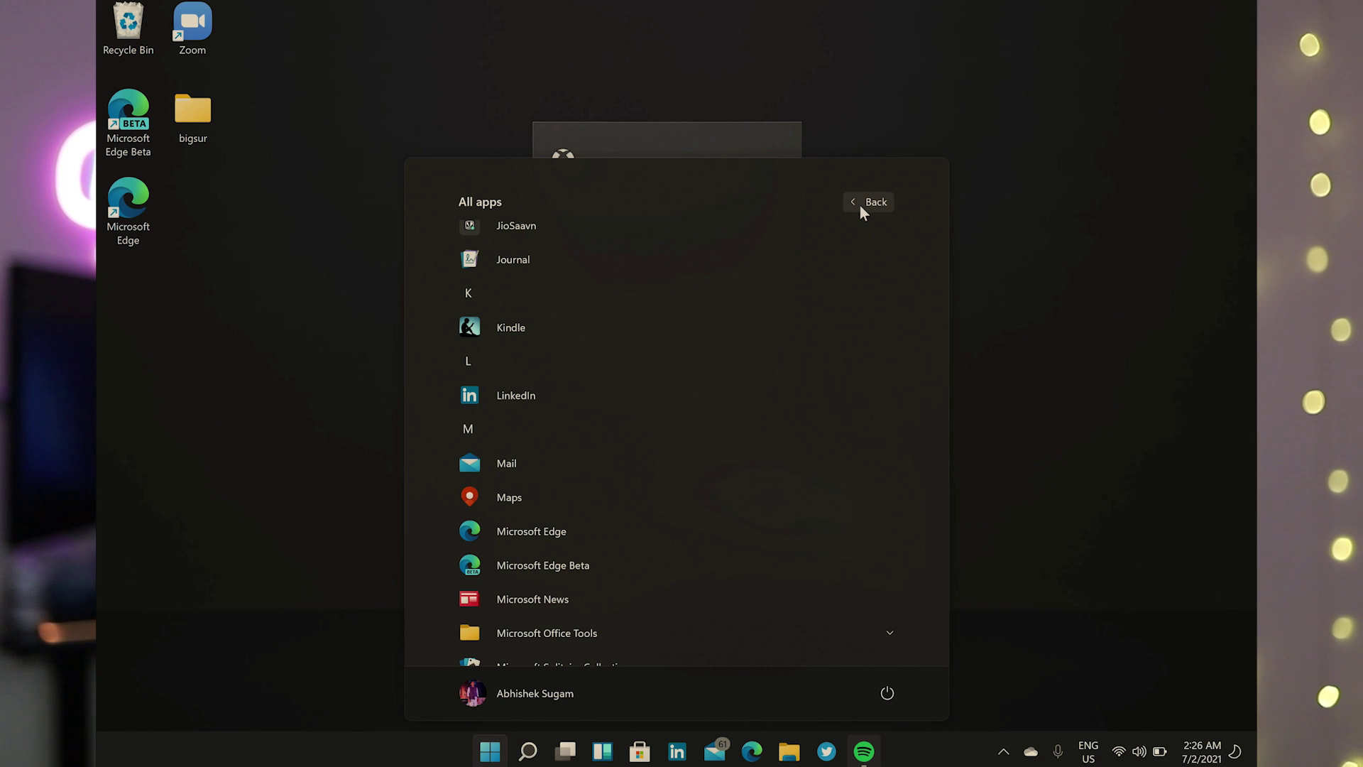
{"action": "left_click", "coordinate": [862, 207]}
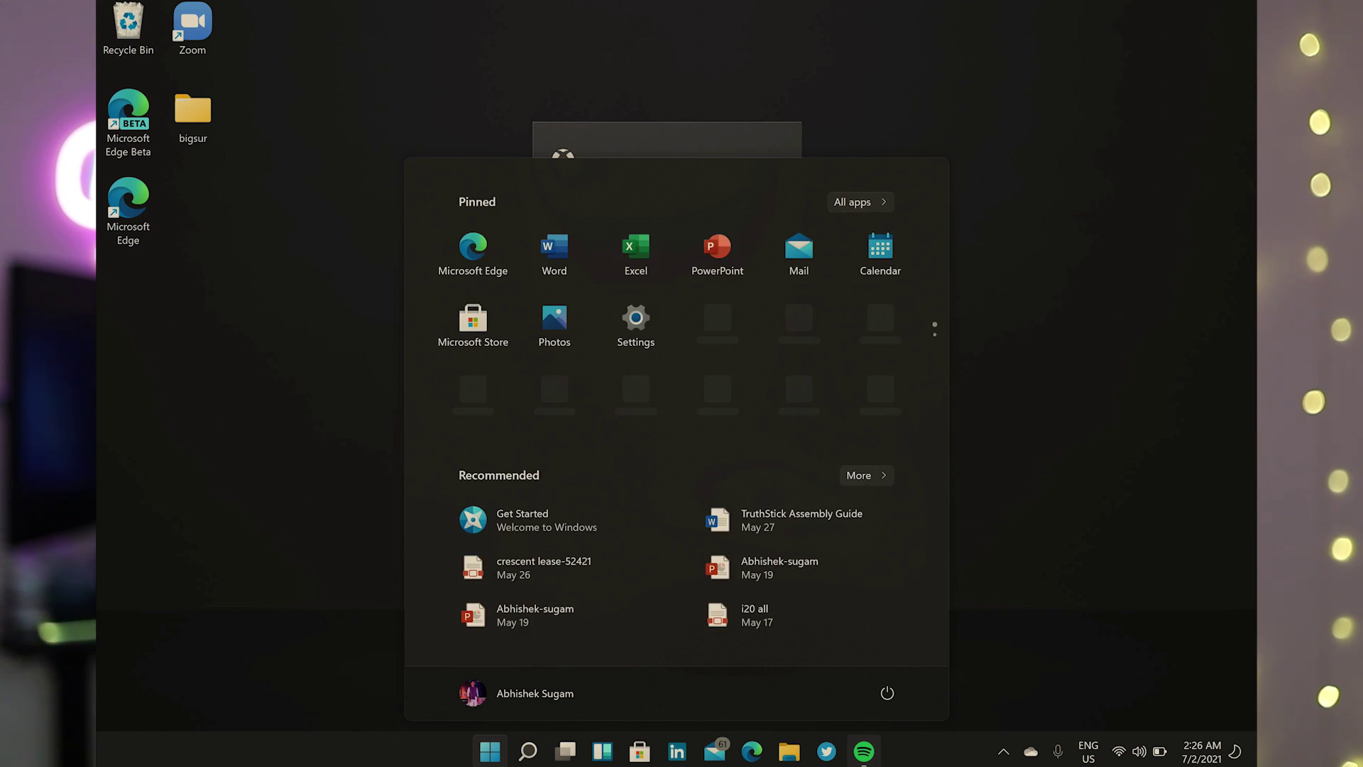
{"action": "left_click", "coordinate": [492, 759]}
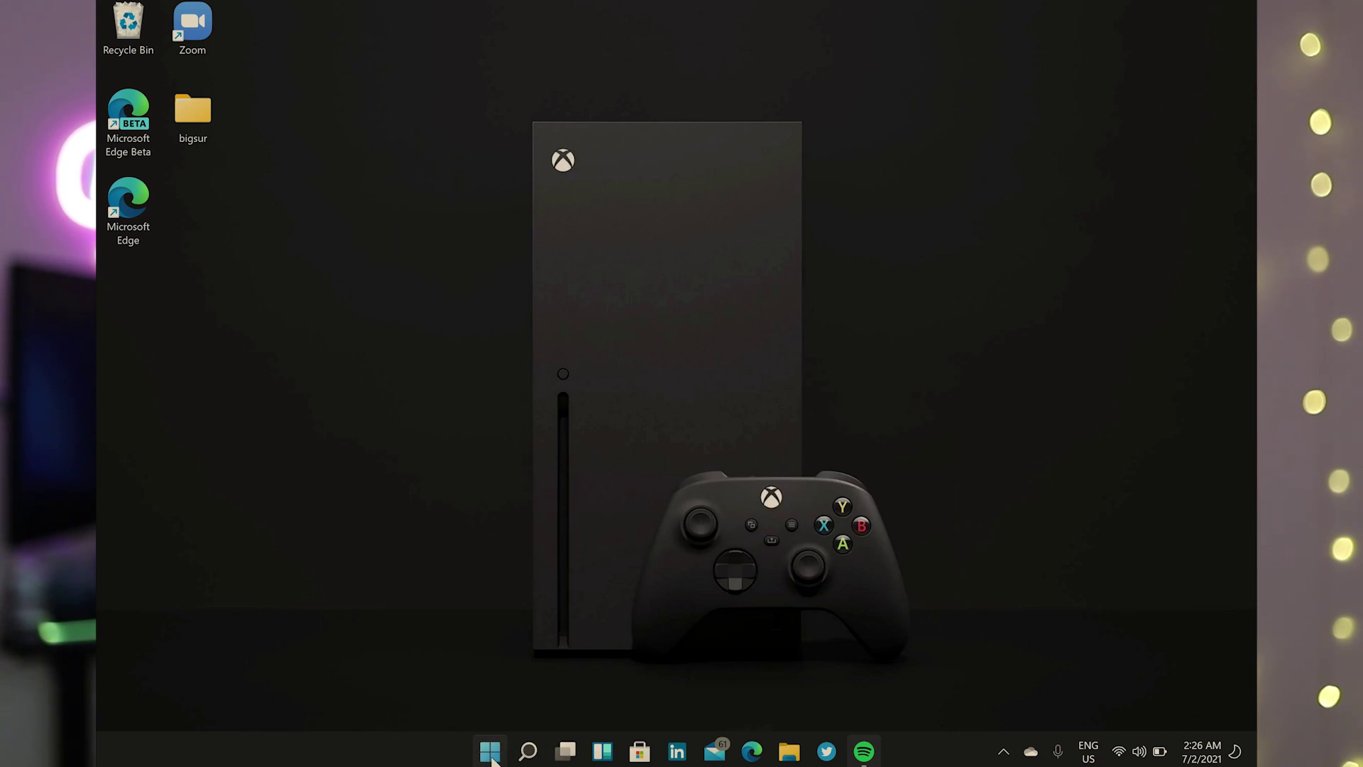
{"action": "left_click", "coordinate": [491, 754]}
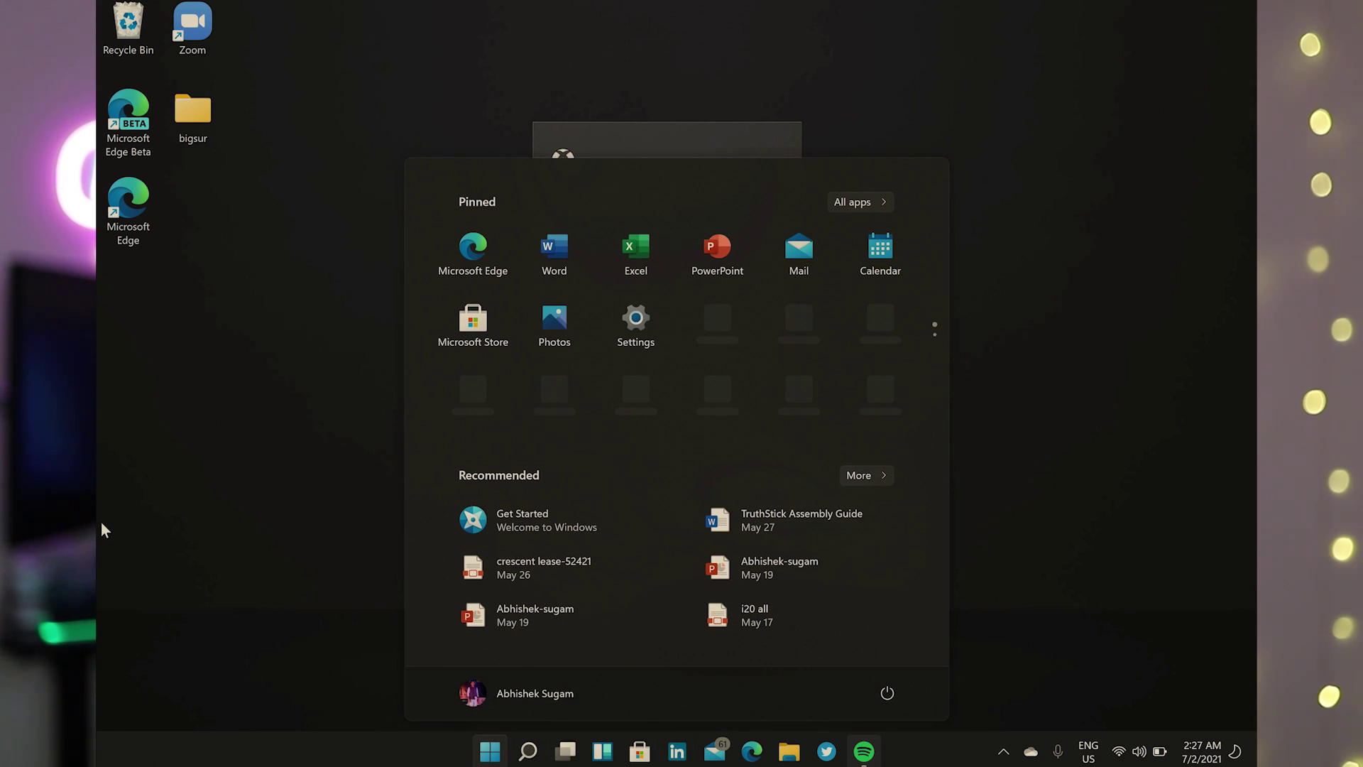
Search 'about', open About your PC, and scroll the specs showing Windows 11 Pro build 22000.51
{"action": "left_click", "coordinate": [530, 753]}
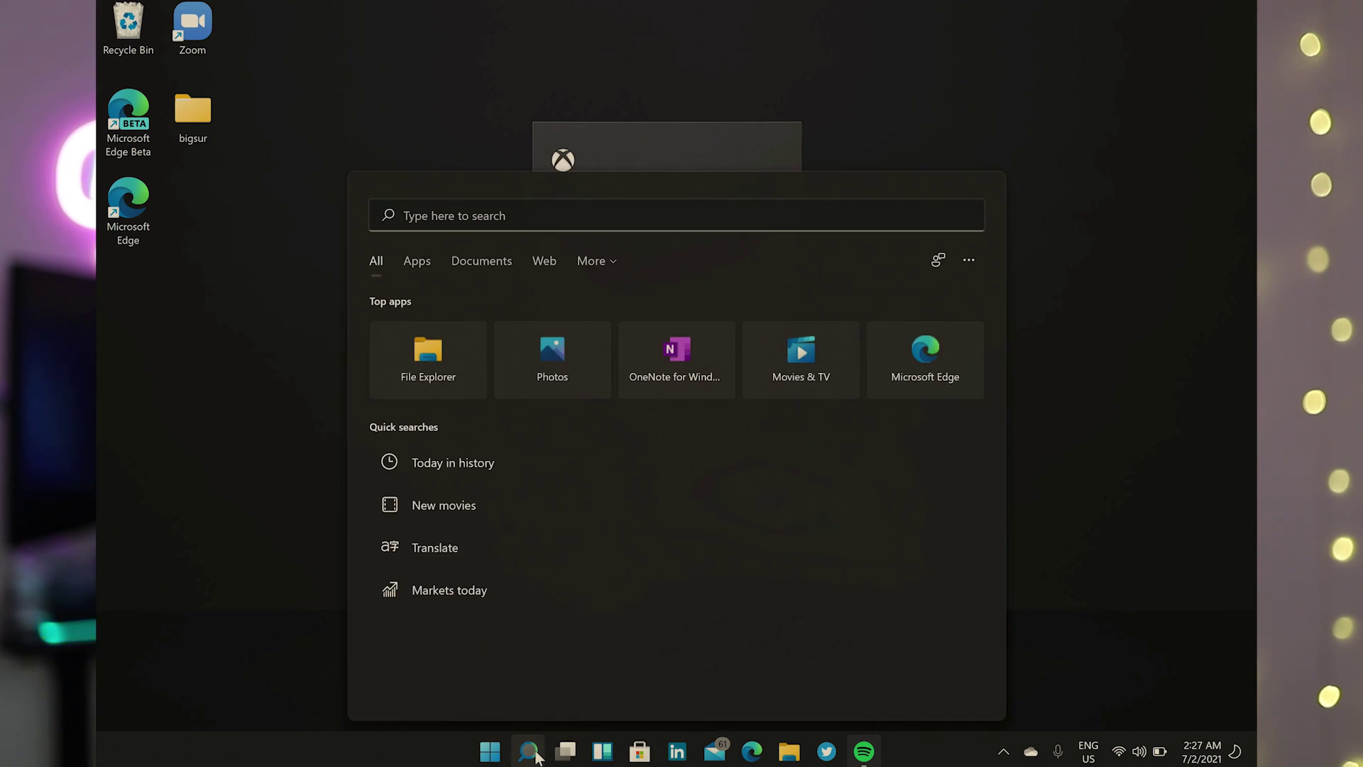
{"action": "type", "text": "about"}
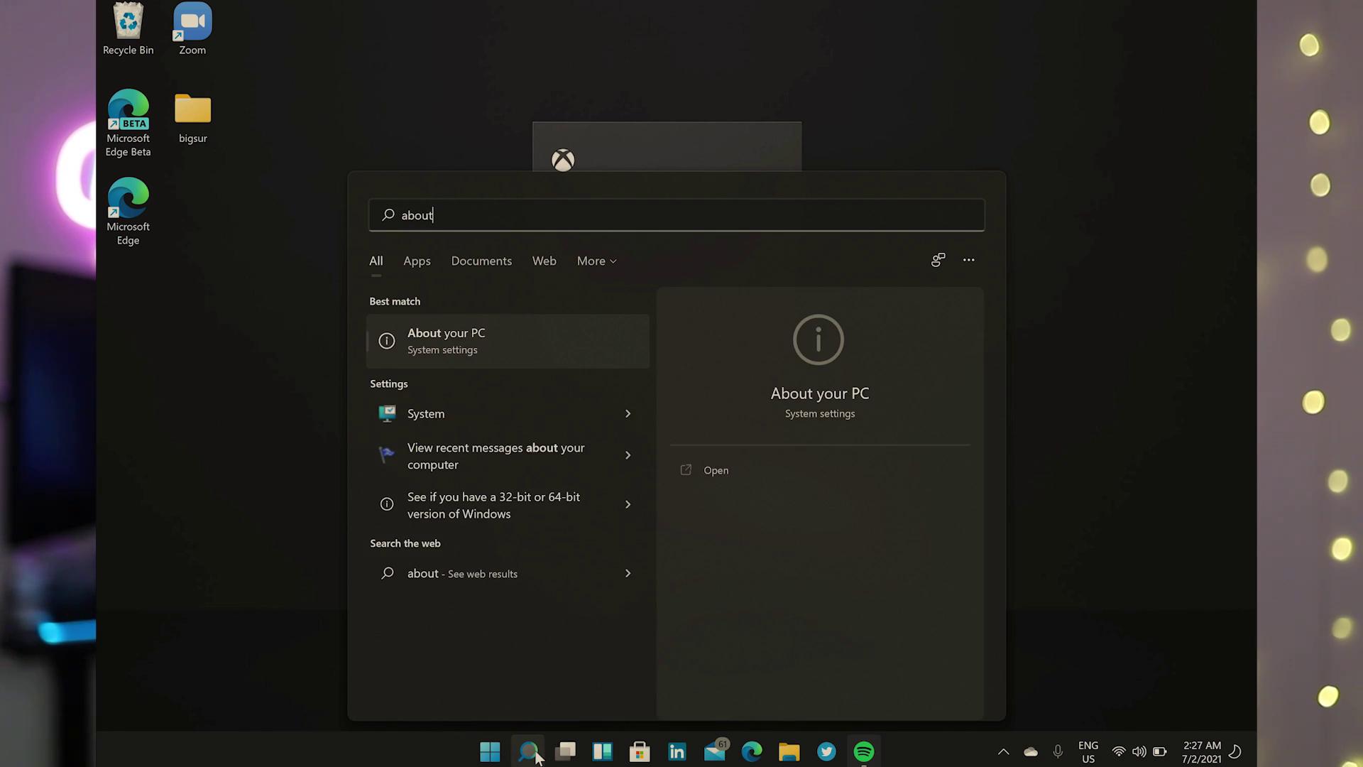
{"action": "left_click", "coordinate": [540, 357]}
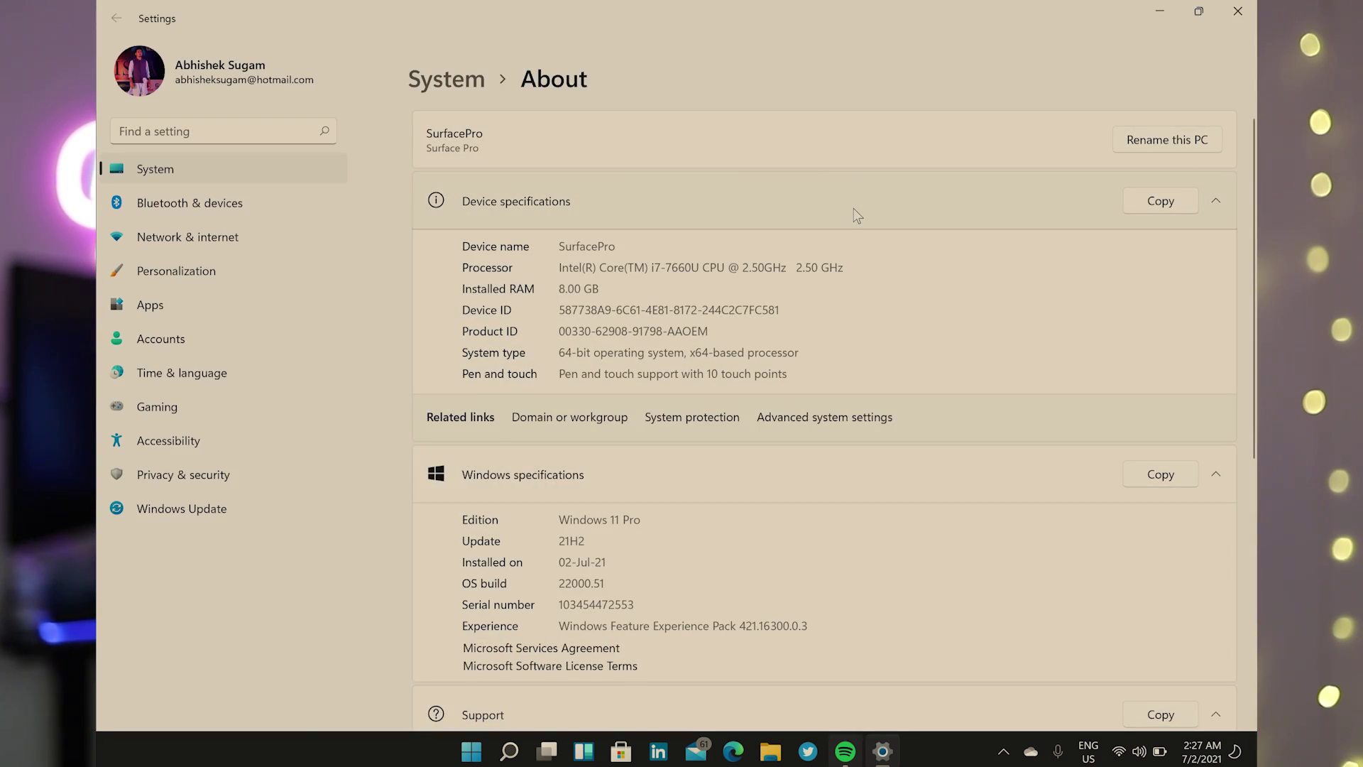
{"action": "scroll", "coordinate": [857, 216], "scroll_direction": "down", "scroll_amount": 3}
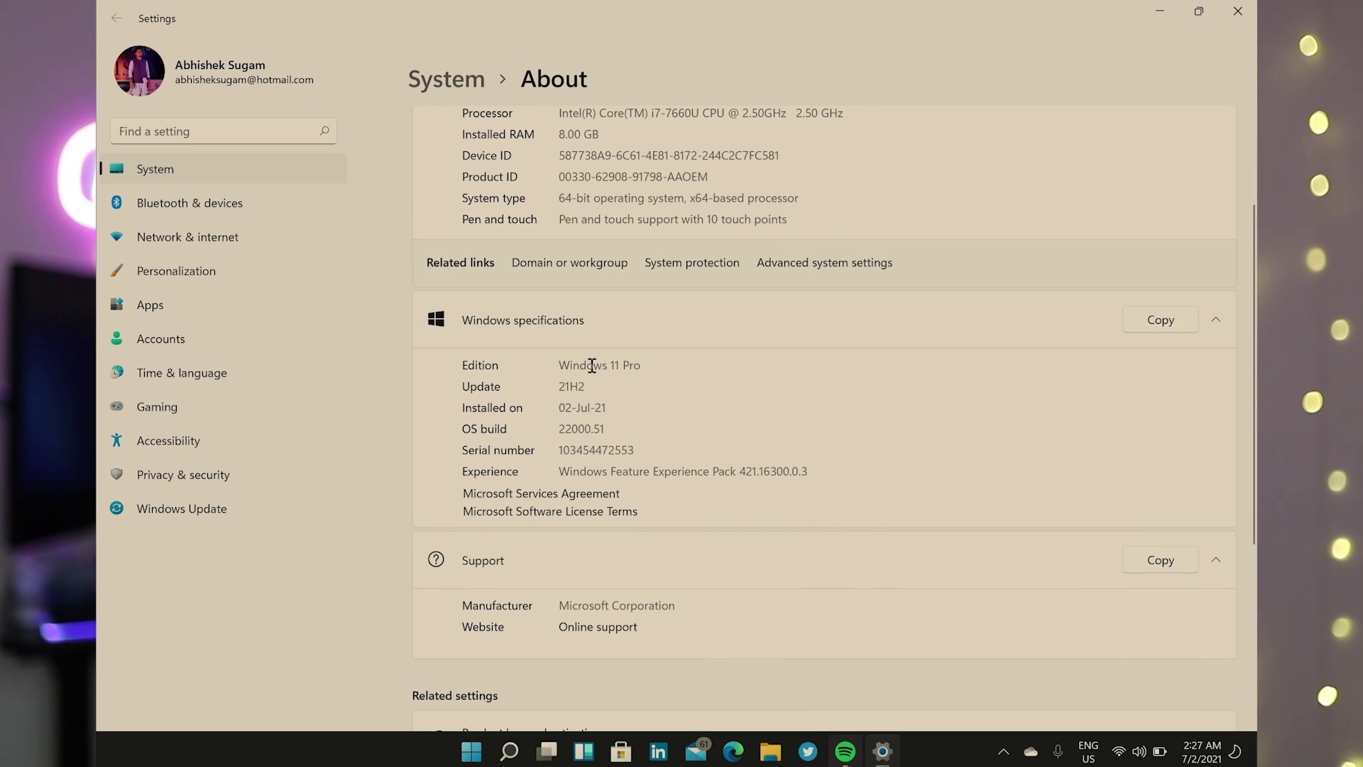
{"action": "scroll", "coordinate": [914, 404], "scroll_direction": "down", "scroll_amount": 5}
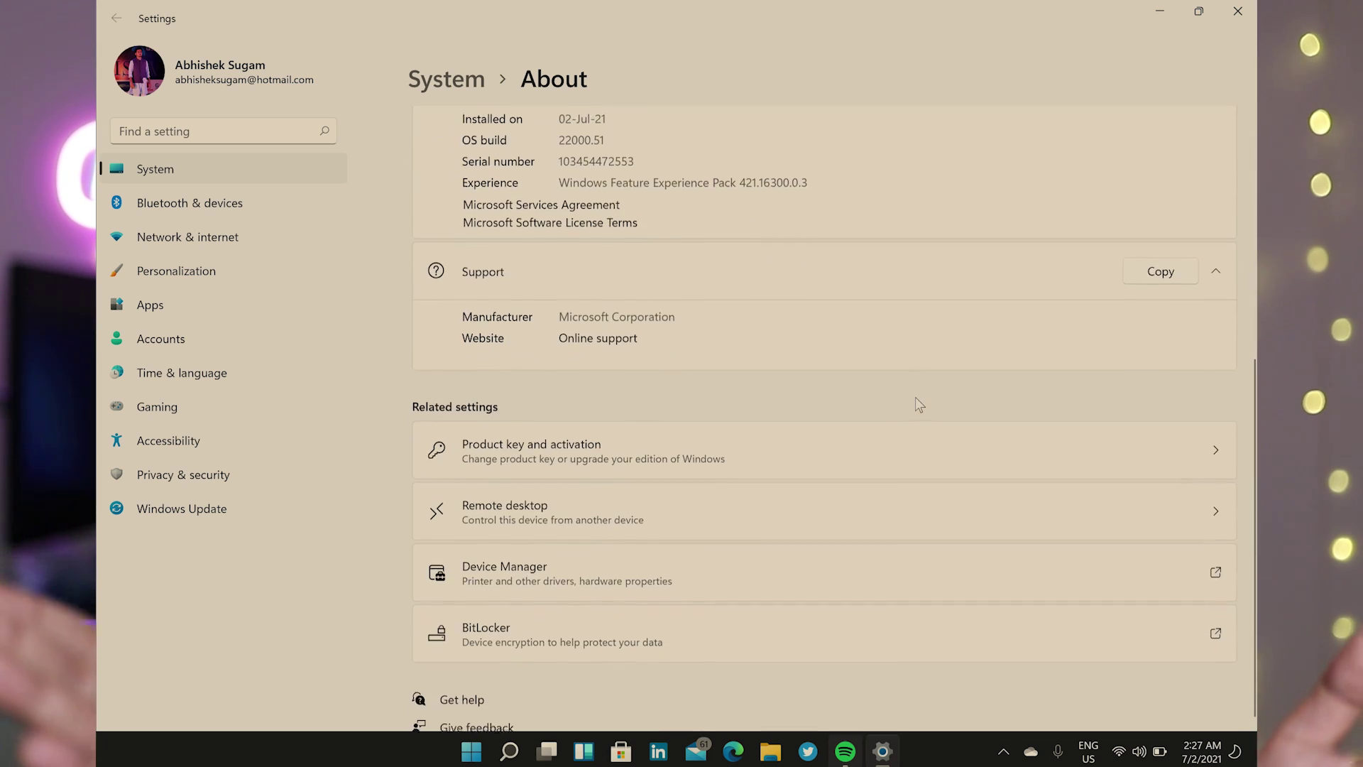
{"action": "scroll", "coordinate": [915, 404], "scroll_direction": "up", "scroll_amount": 2}
{"action": "scroll", "coordinate": [916, 398], "scroll_direction": "up", "scroll_amount": 6}
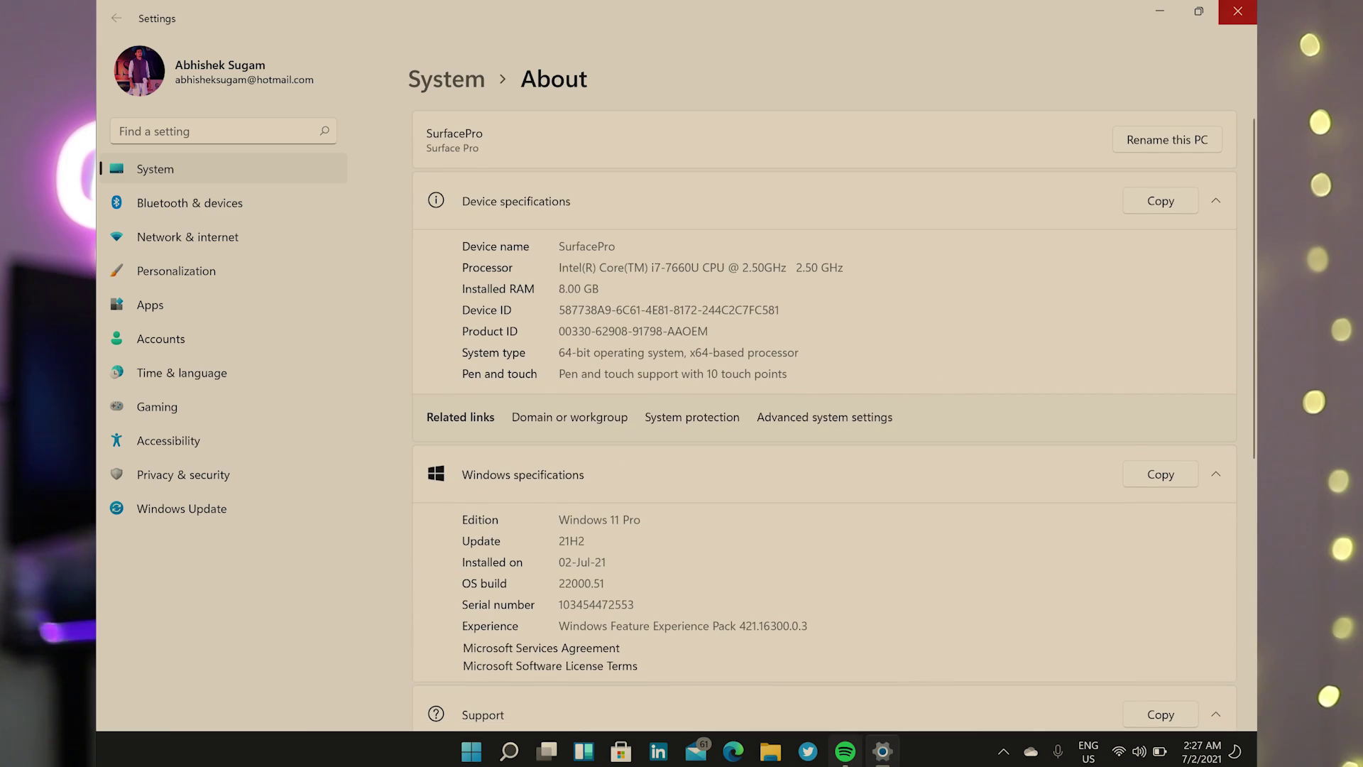